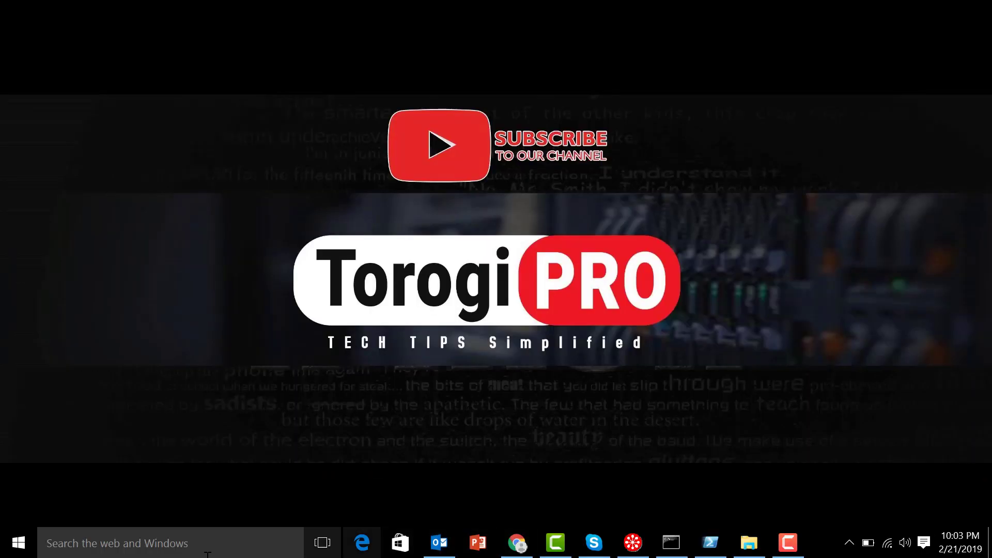
left_click(205, 540)
type("goo")
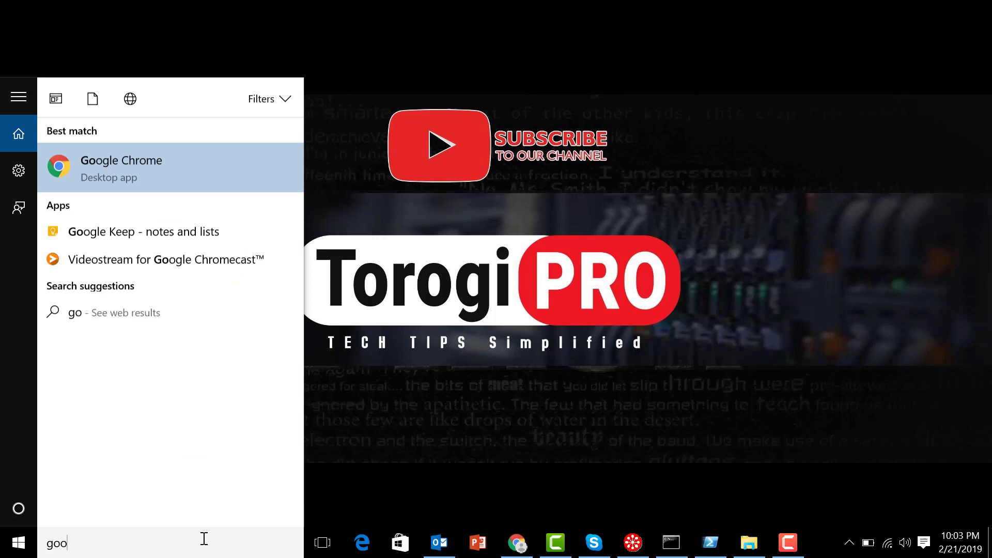
left_click(223, 181)
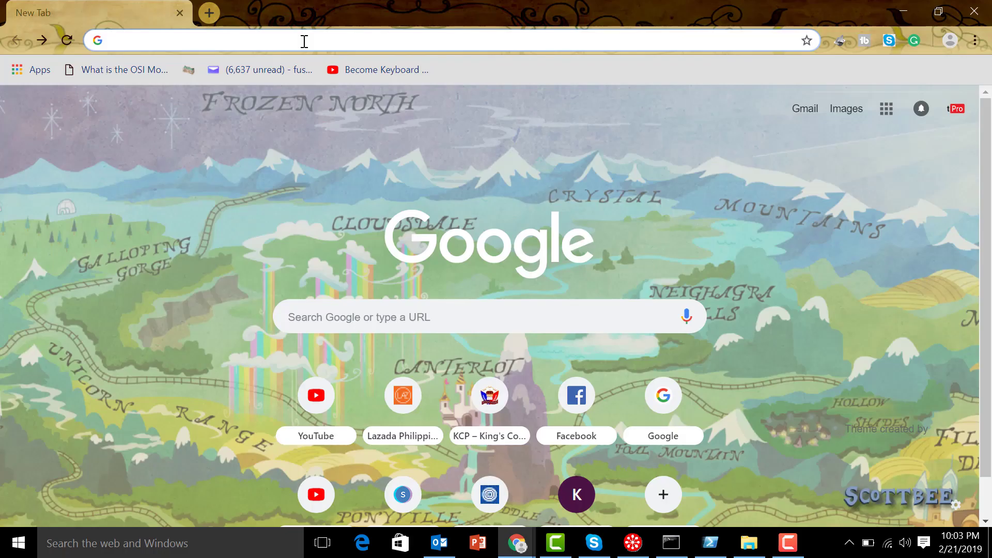
type("https://www.grc.com/dns/benchmark.htm")
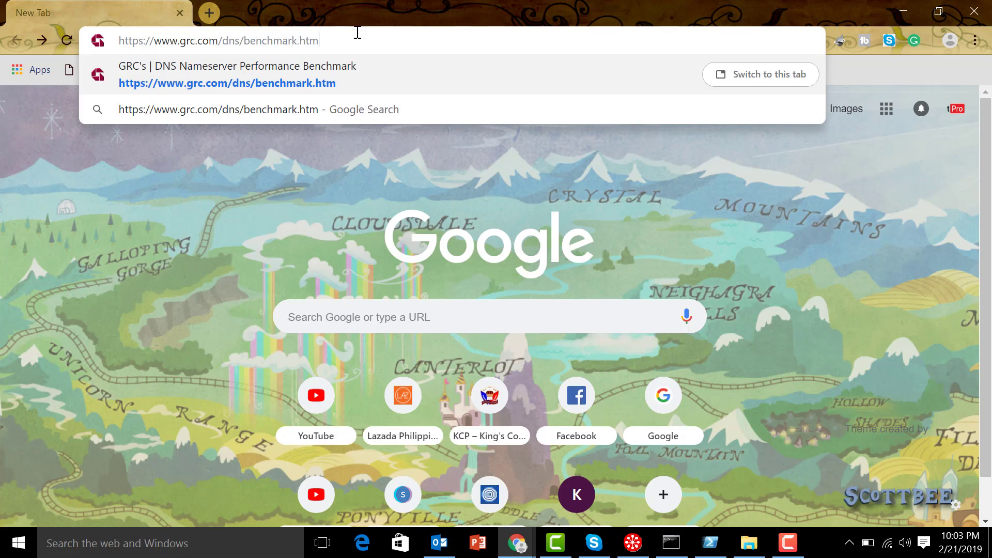
key("Return")
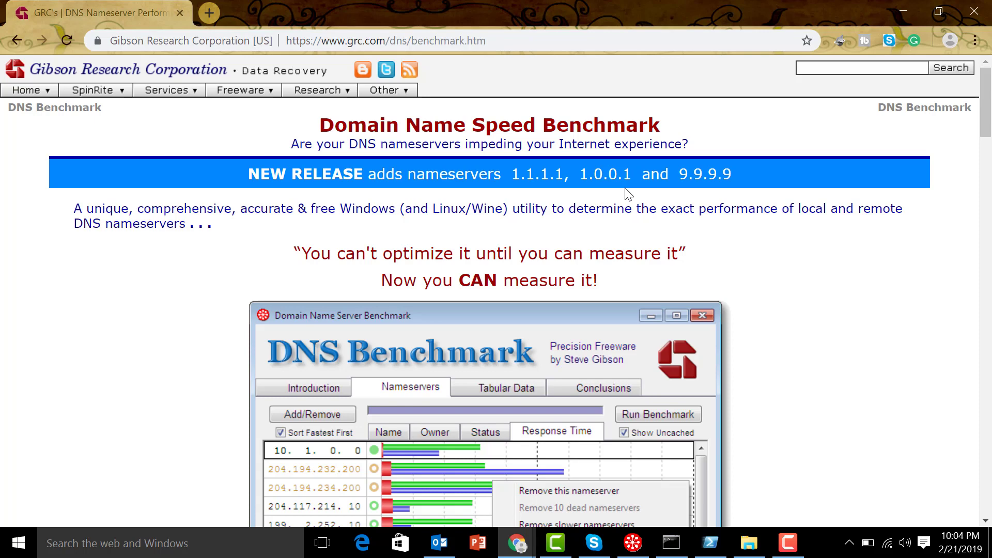
Step: Scroll down to the file stats box and download DNSBench (2).exe with 'Download now'
scroll(466, 184, "down", 1)
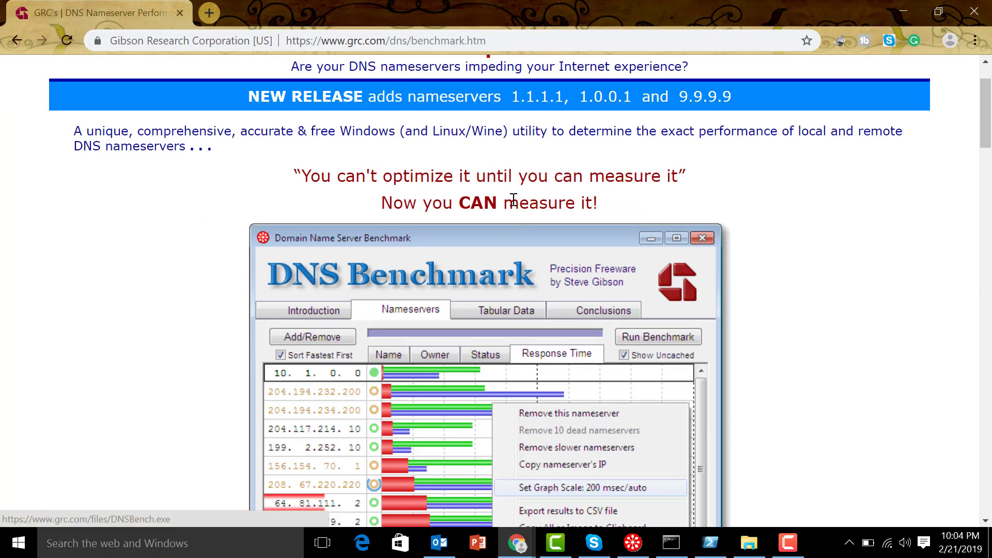
scroll(512, 202, "down", 3)
scroll(510, 217, "down", 3)
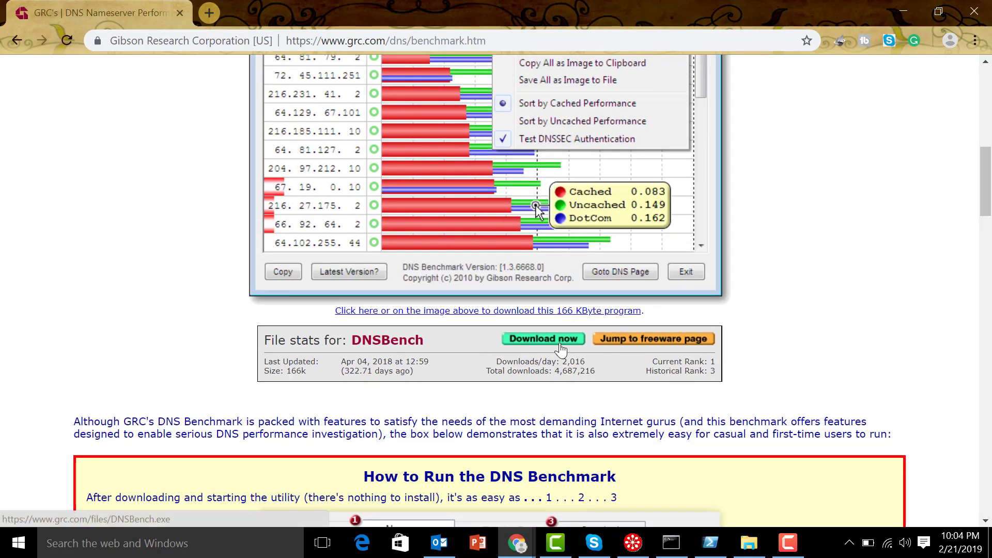
left_click(558, 342)
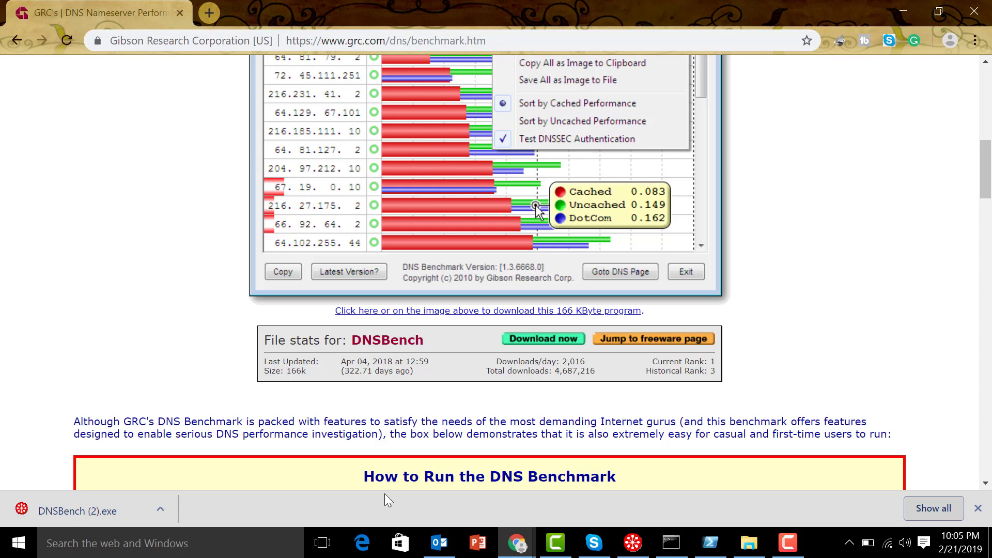
Step: Run the downloaded DNSBench (2).exe past the security warning and watch the Nameservers tab benchmark
left_click(111, 505)
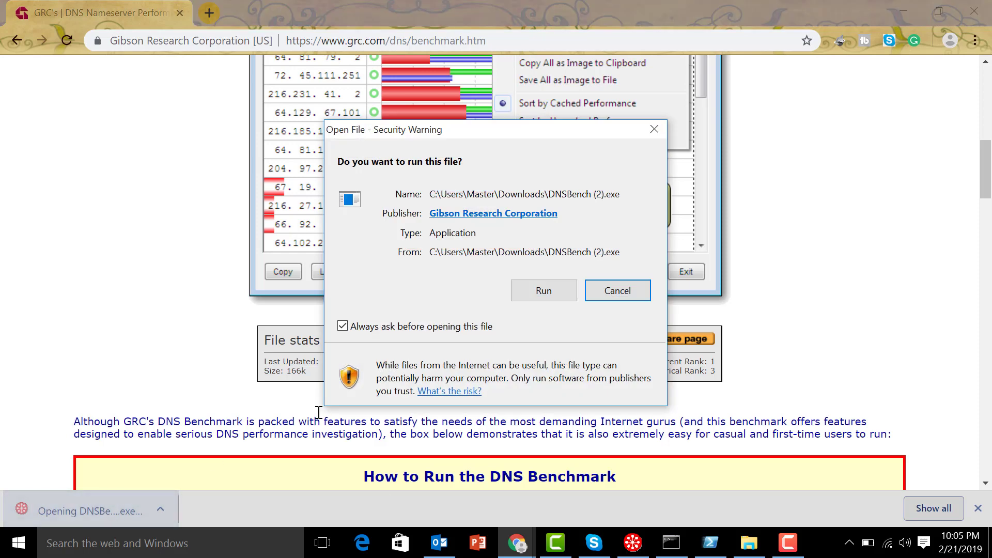
left_click(555, 287)
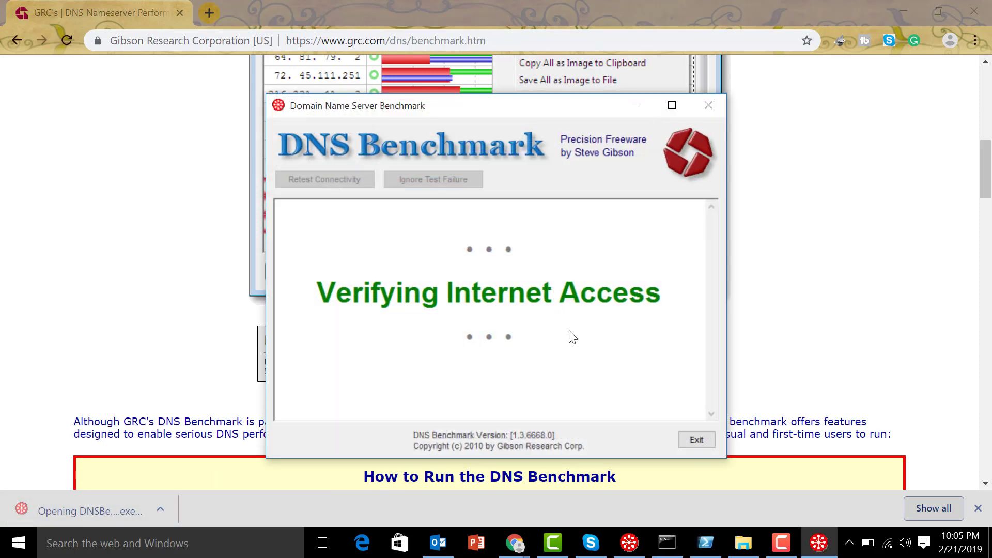
scroll(449, 264, "down", 4)
scroll(457, 275, "up", 5)
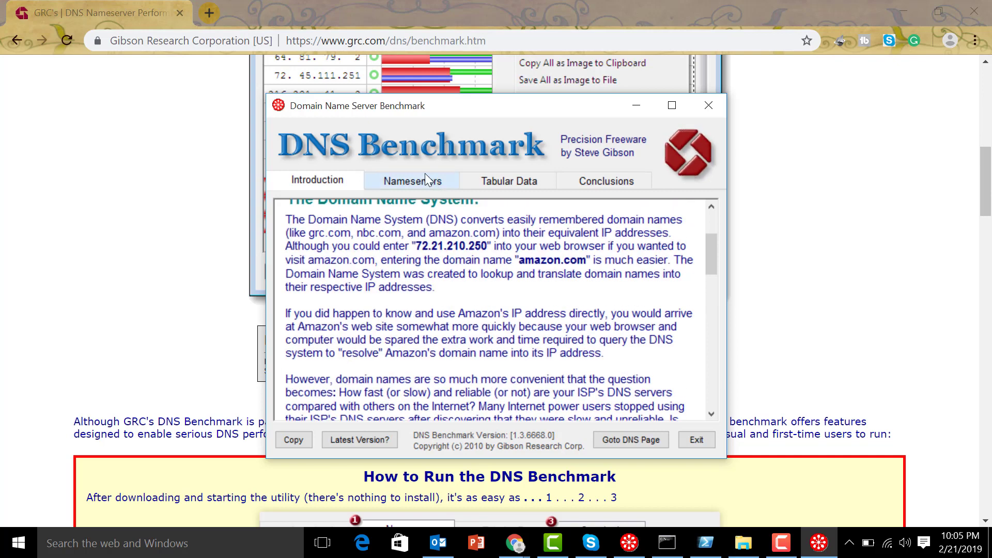
left_click(412, 177)
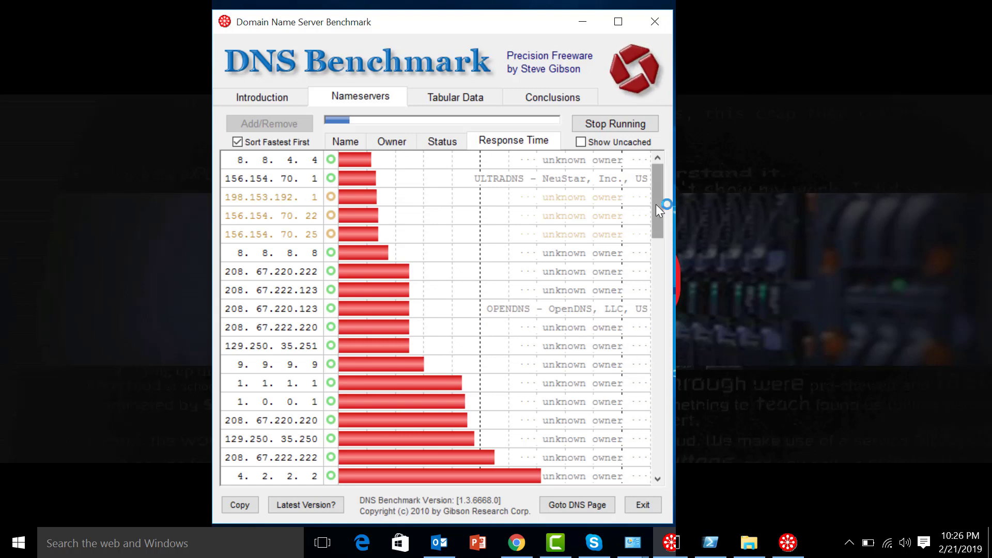
Step: Wait until all 75 resolvers are tested and the custom resolver list prompt appears
left_click_drag(656, 210, 657, 179)
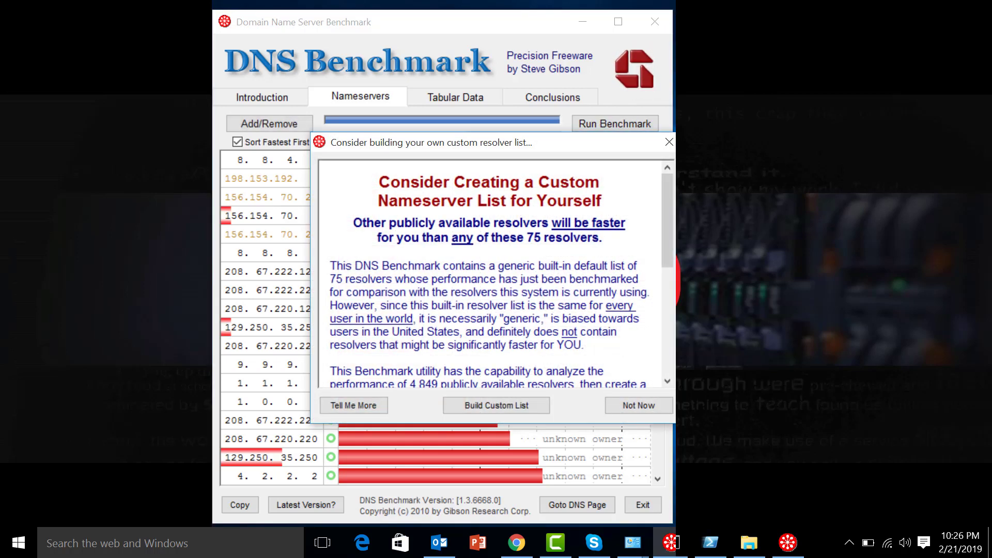
Step: Choose 'Not Now' on the custom resolver list suggestion
left_click(641, 405)
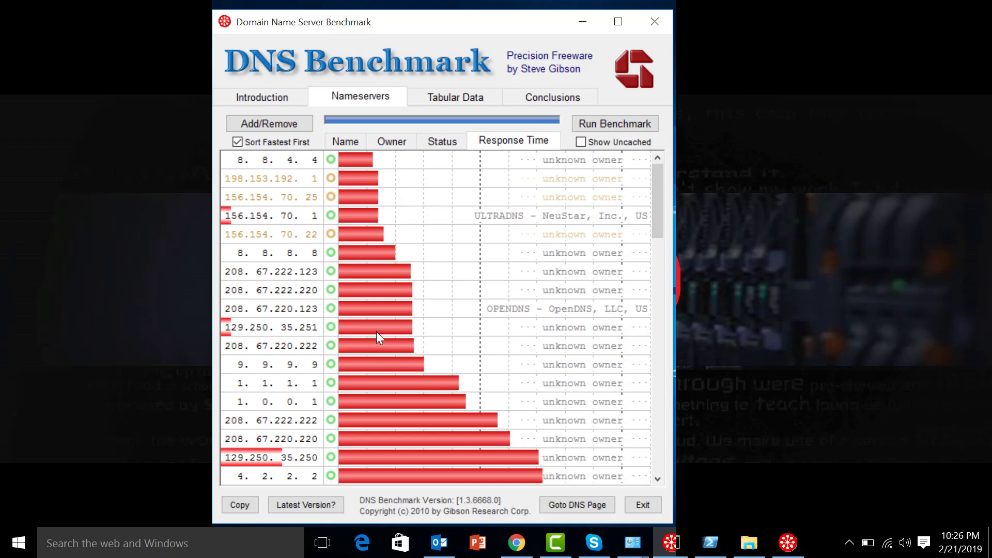
Step: Scroll through the Tabular Data Min/Avg/Max tables for 9.9.9.9, 1.1.1.1, 1.0.0.1 and 208.67.222.222
left_click(462, 97)
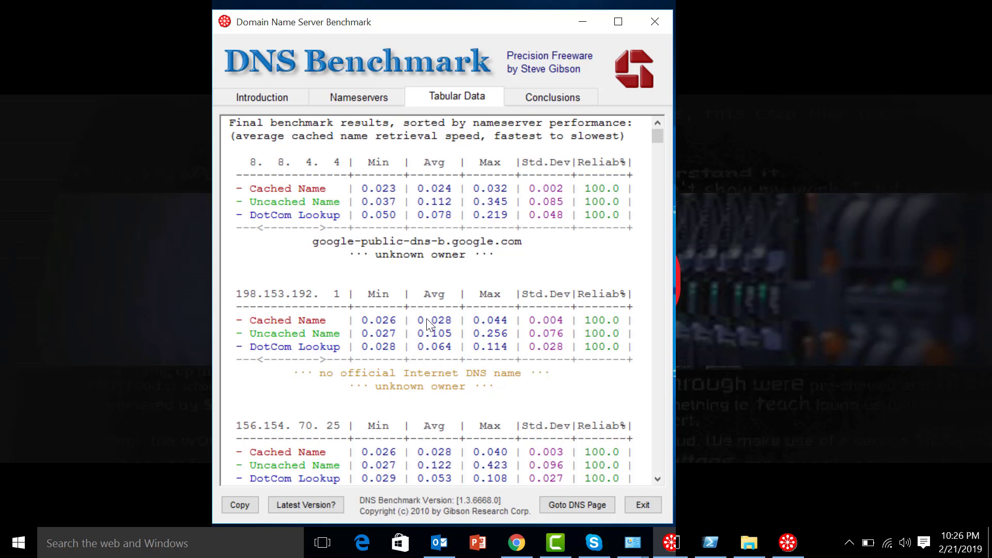
scroll(428, 324, "down", 3)
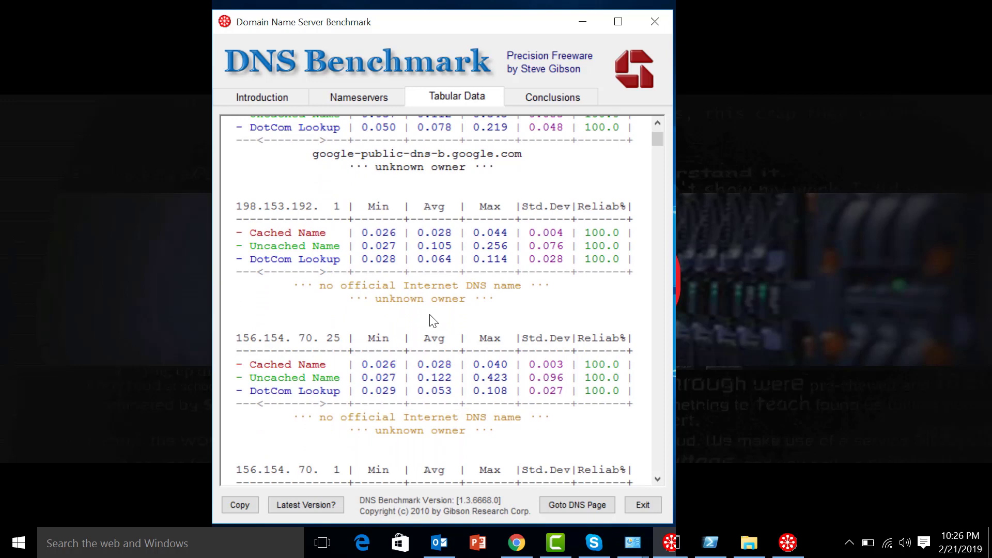
scroll(434, 318, "down", 6)
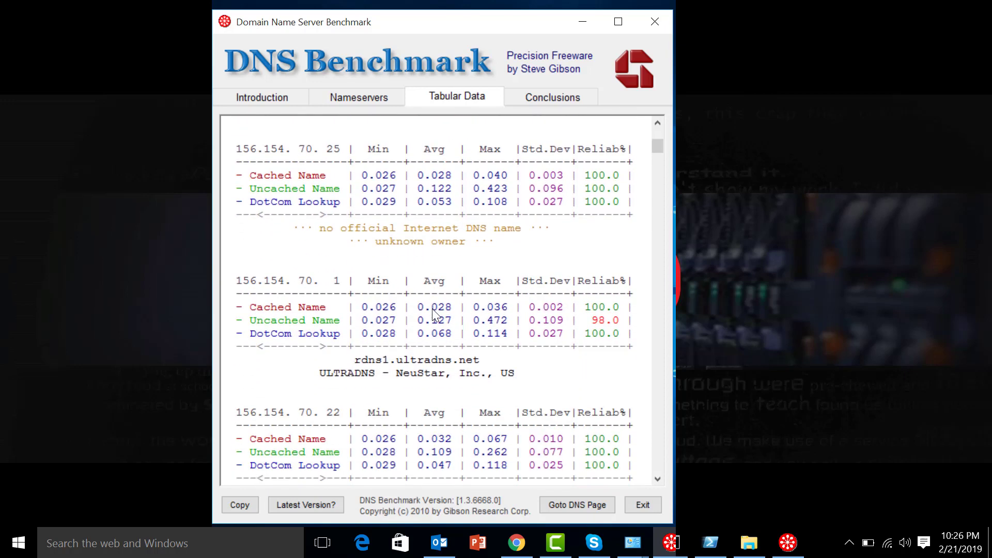
scroll(432, 309, "down", 7)
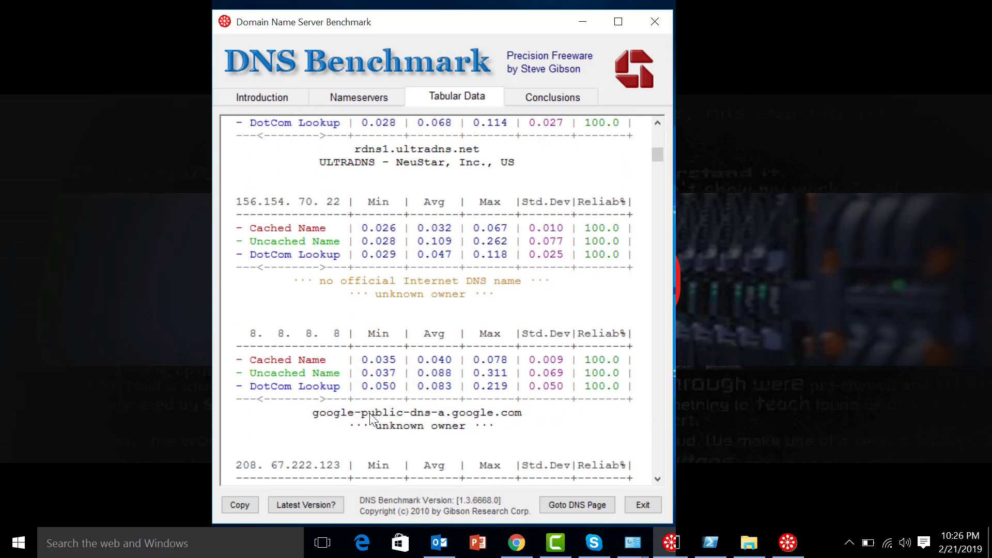
scroll(425, 408, "down", 5)
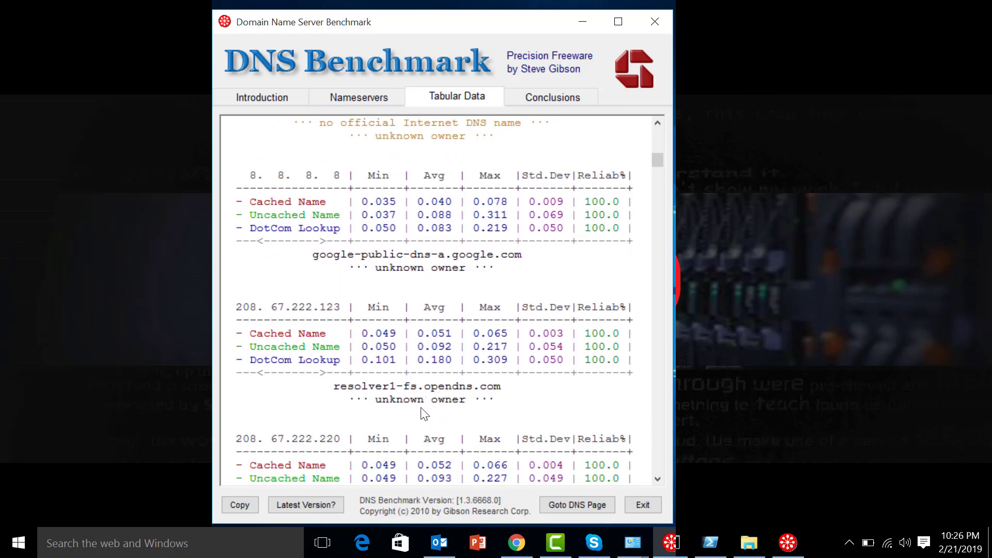
scroll(440, 389, "down", 5)
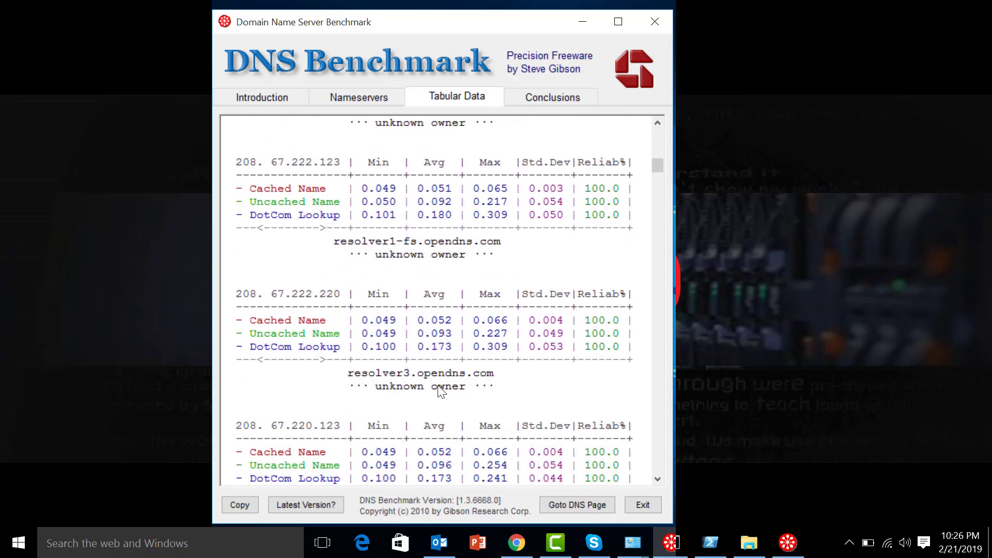
scroll(438, 385, "down", 20)
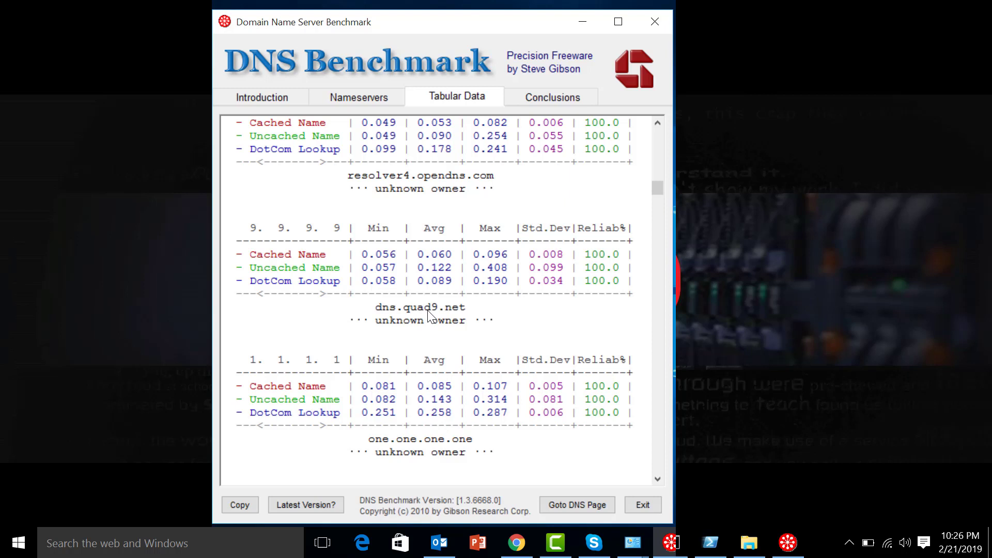
scroll(421, 395, "down", 1)
scroll(421, 395, "down", 5)
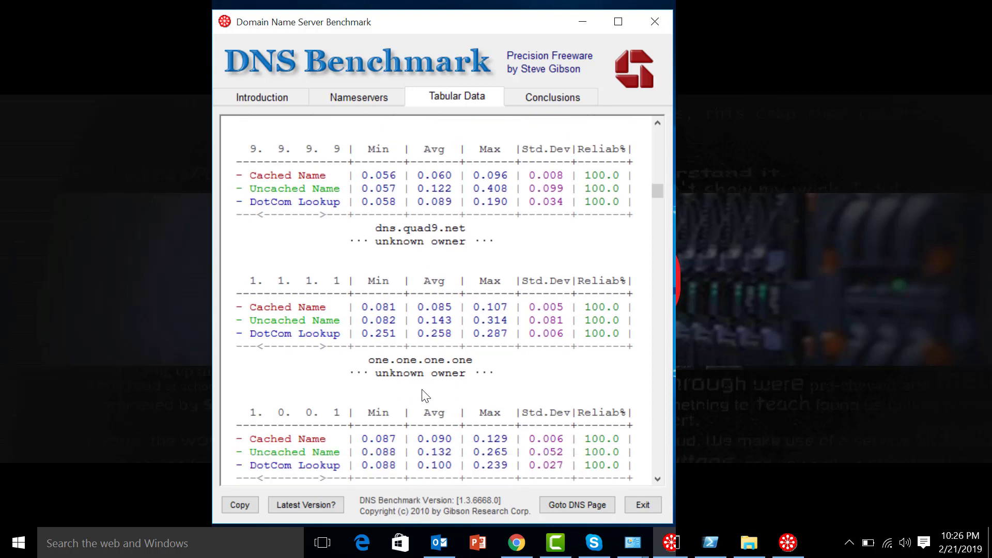
scroll(436, 351, "down", 1)
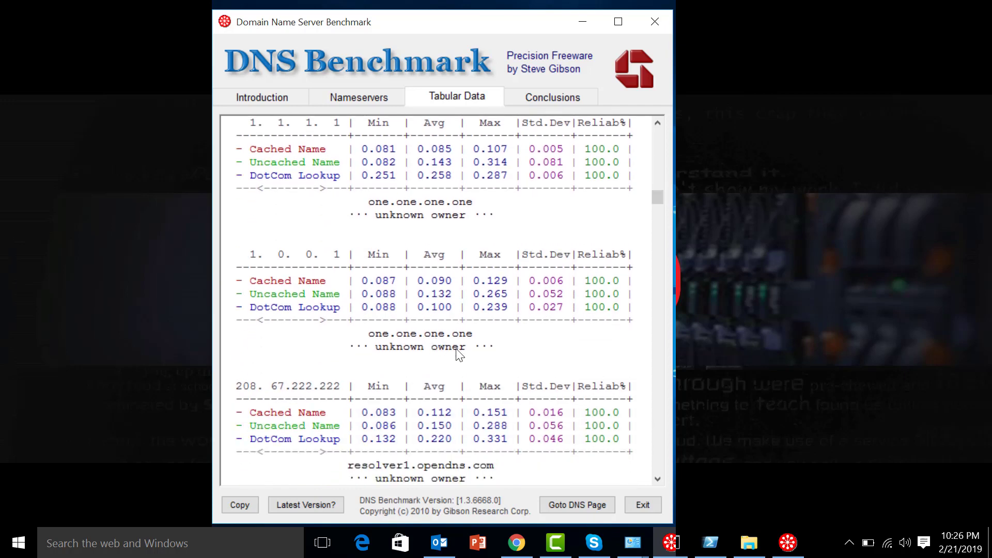
scroll(460, 356, "down", 4)
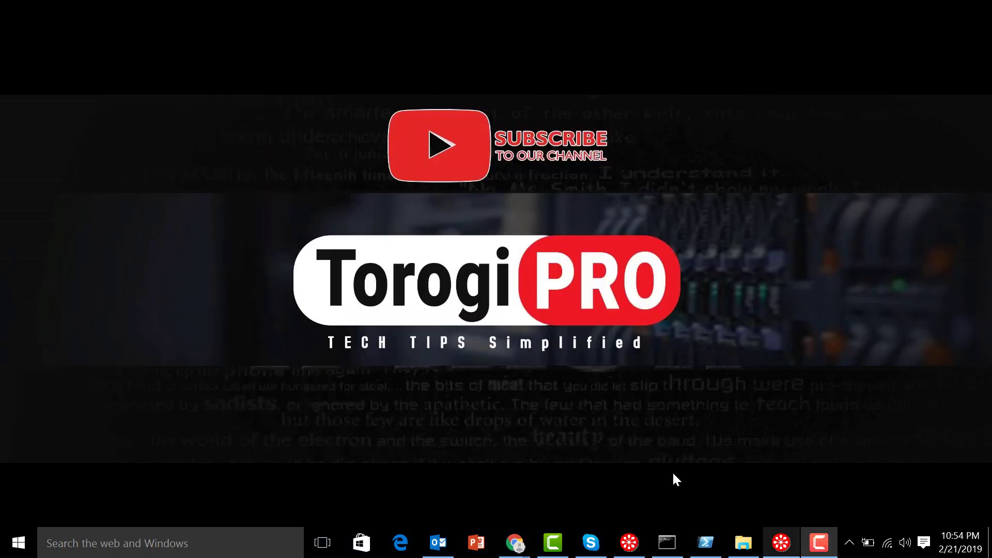
Step: Launch Settings by searching 'se' and go to Network & Internet
left_click(241, 540)
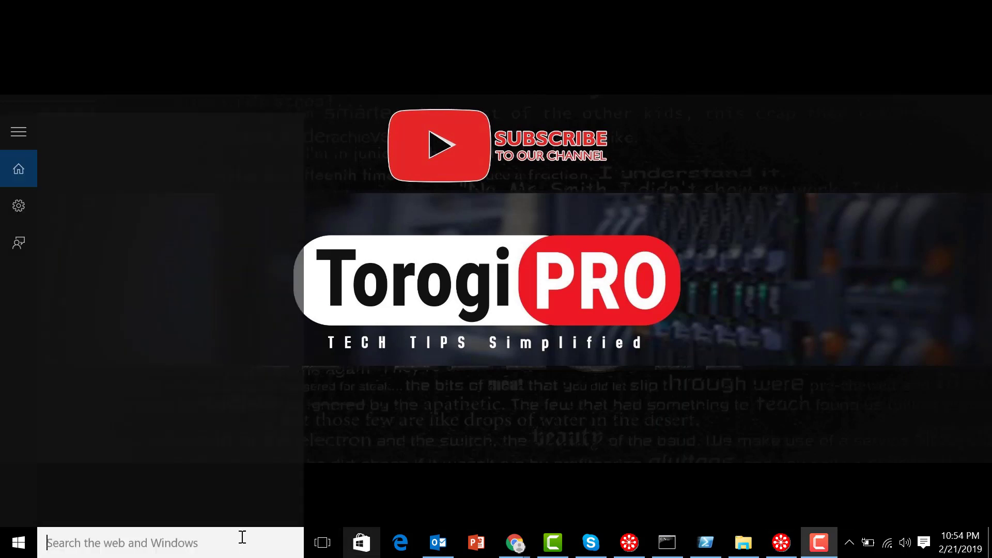
type("se")
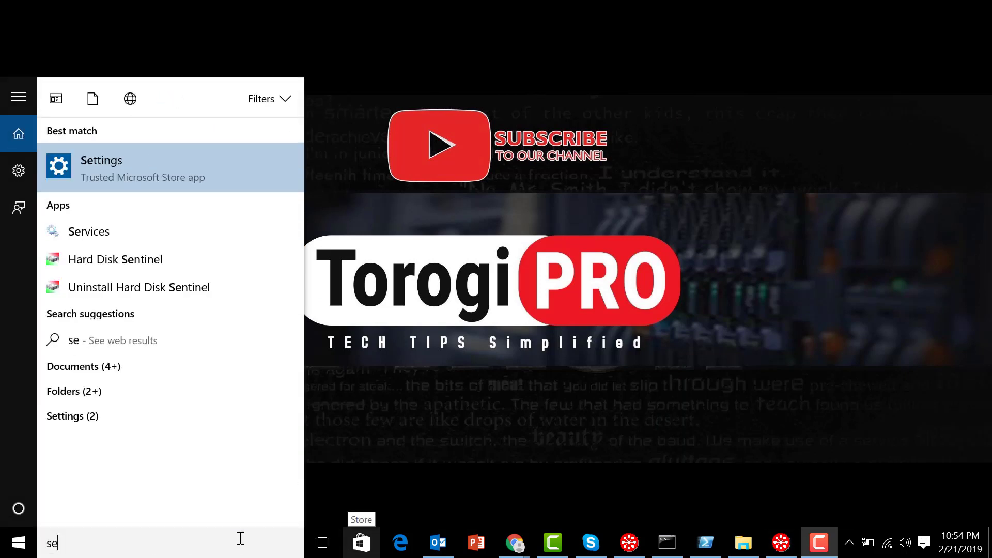
left_click(239, 158)
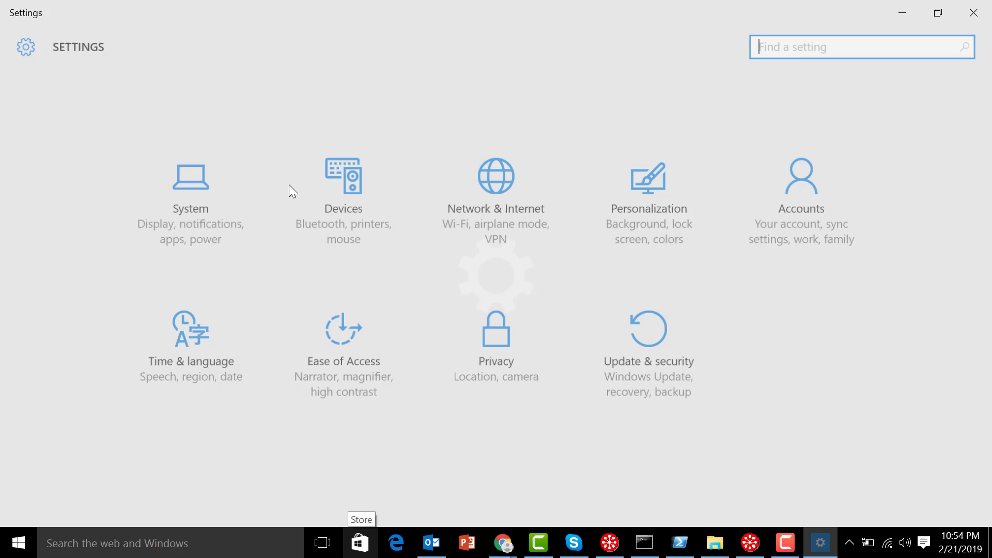
left_click(506, 210)
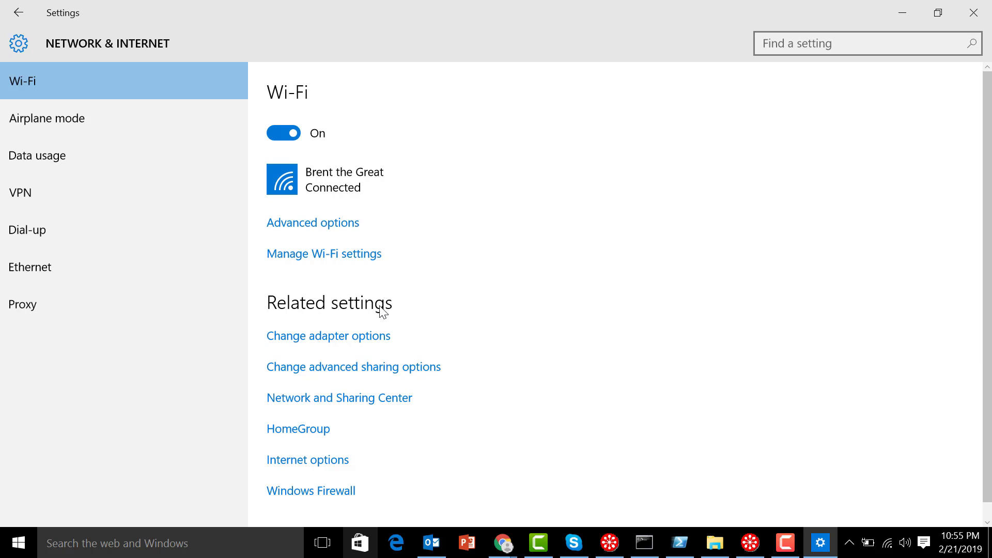
Step: From Change adapter options, open the Wi-Fi adapter's Properties
left_click(339, 337)
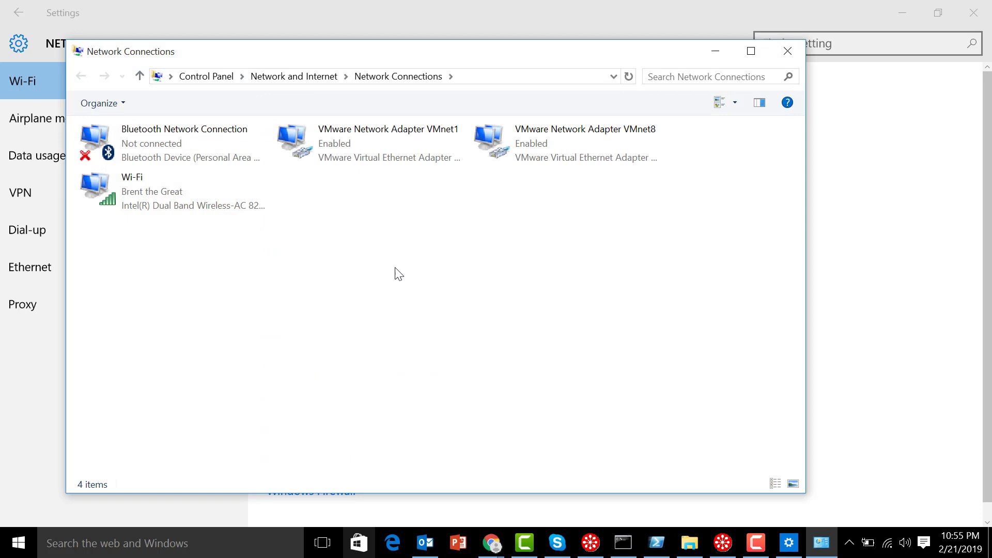
right_click(142, 193)
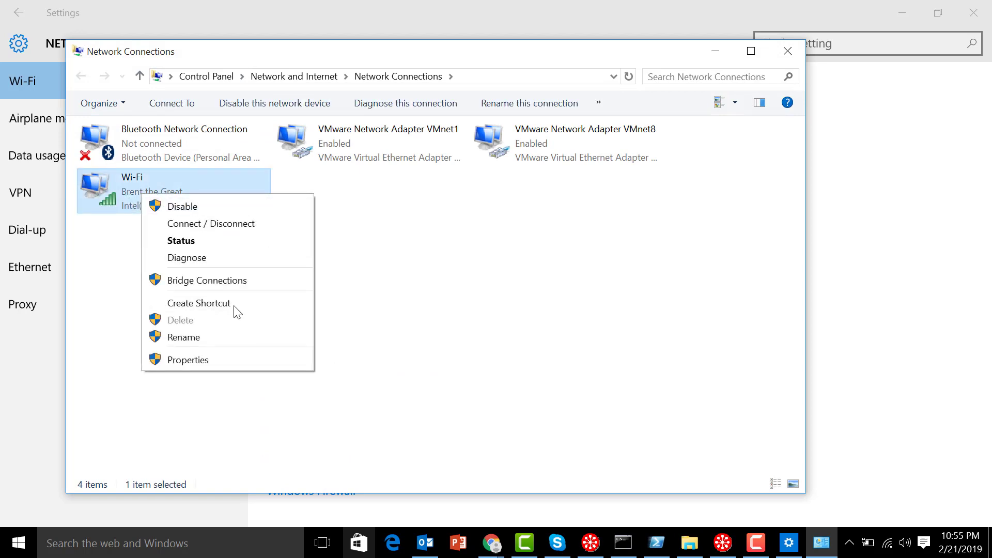
left_click(213, 360)
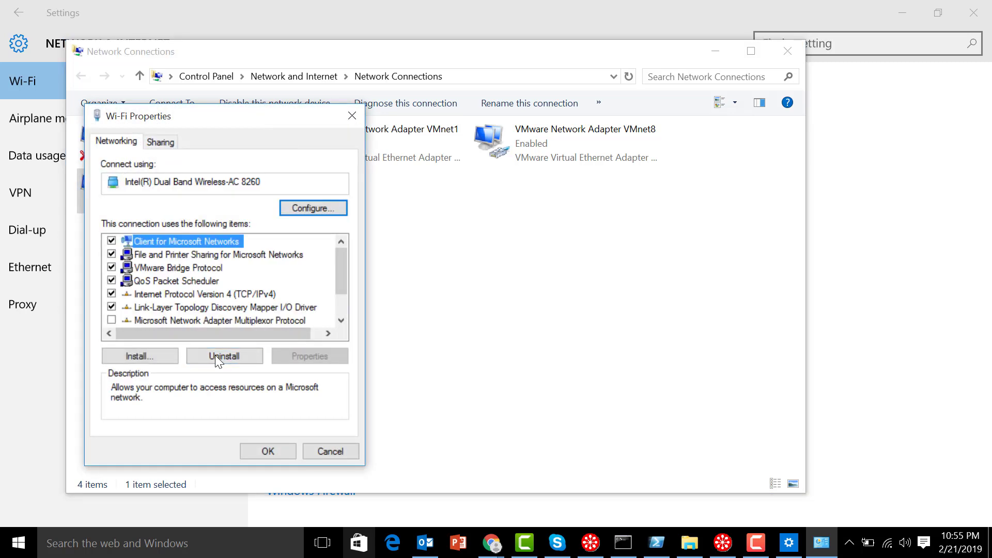
Step: In IPv4 Properties, enter DNS servers 8.8.4.4 (preferred) and 8.8.8.8 (alternate) and confirm
key("Down")
key("Down")
key("Down")
key("Down")
key("alt+r")
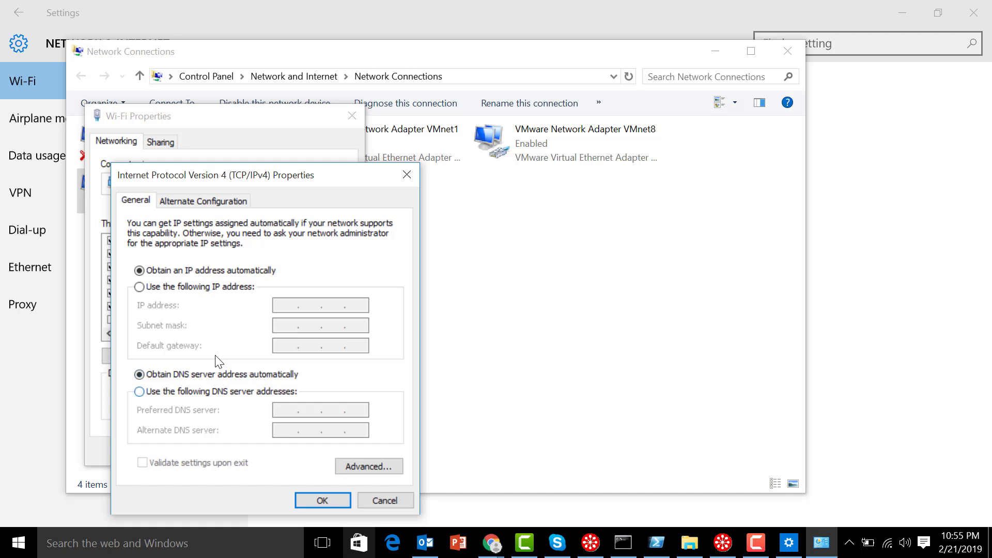
key("Down")
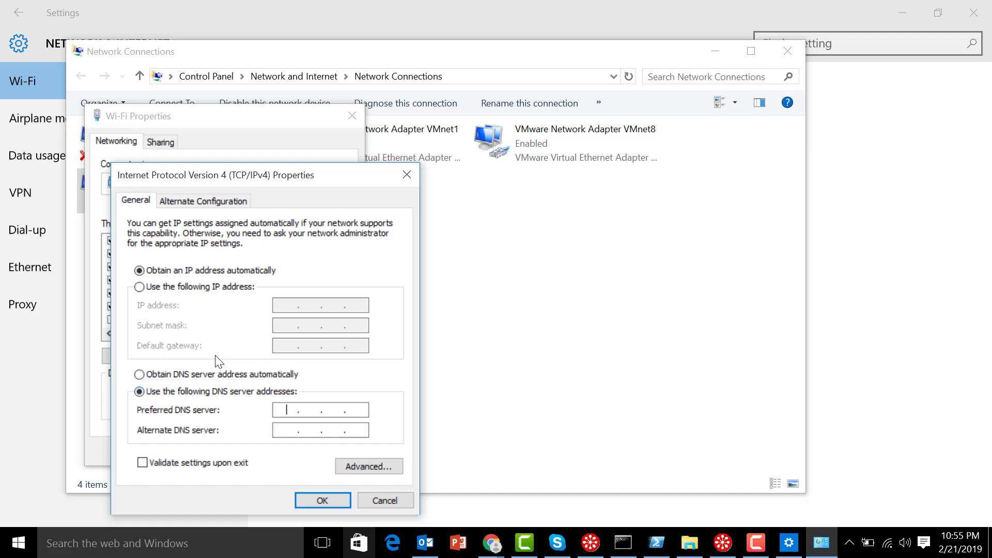
type("8.8.8")
key("BackSpace")
type("4.48.8.8.8")
key("Return")
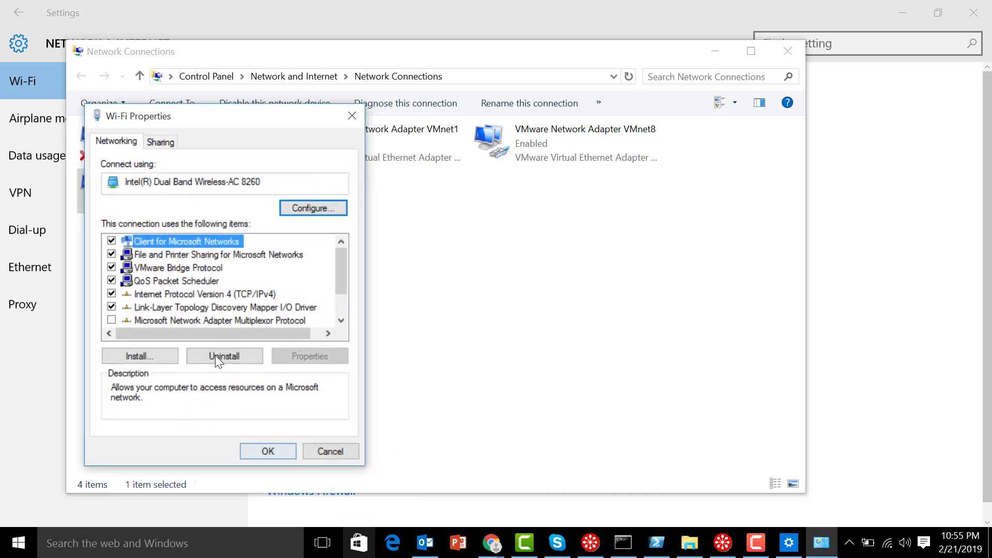
Step: Close Wi-Fi Properties and check Wi-Fi Status details list DNS servers 8.8.4.4 and 8.8.8.8
key("Return")
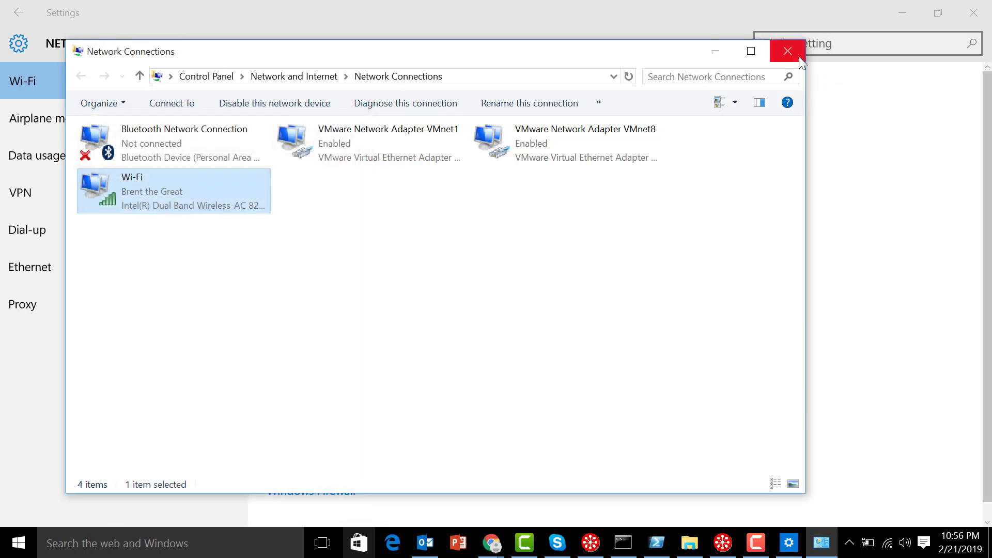
right_click(181, 194)
left_click(140, 192)
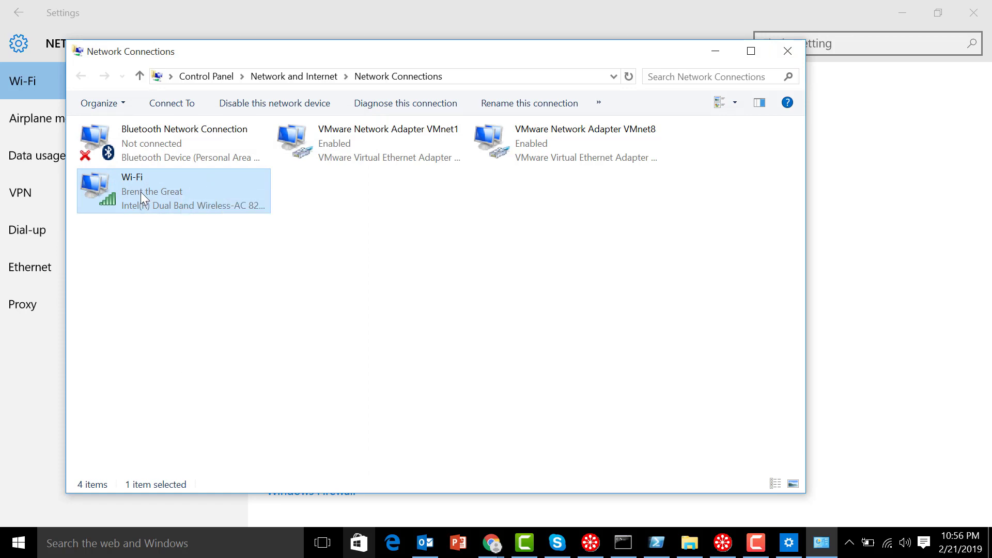
right_click(140, 192)
left_click(199, 240)
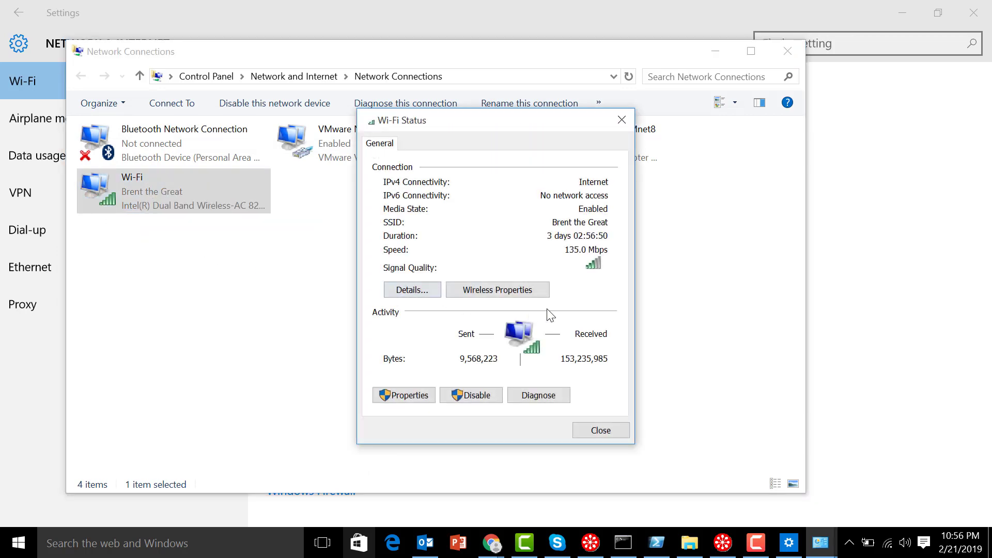
left_click(419, 293)
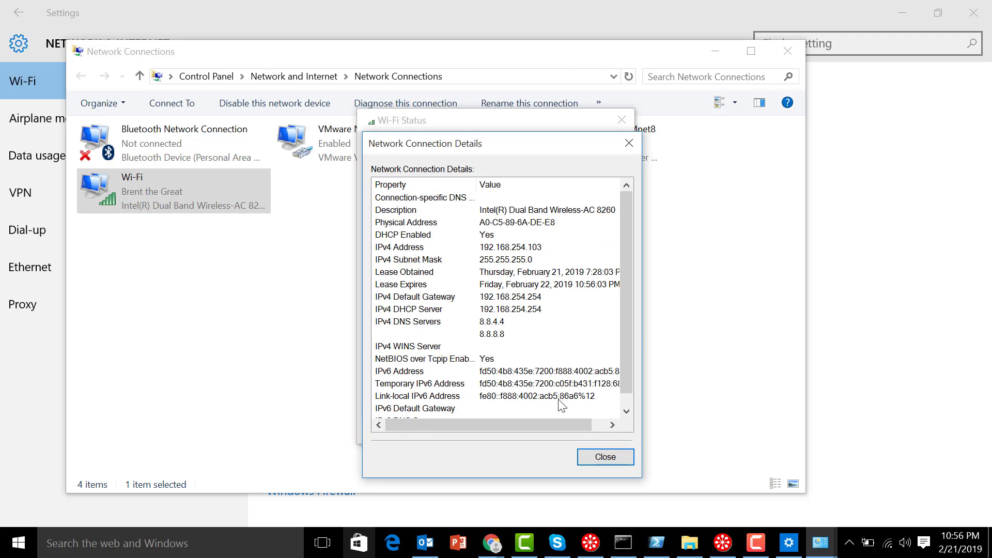
left_click(607, 458)
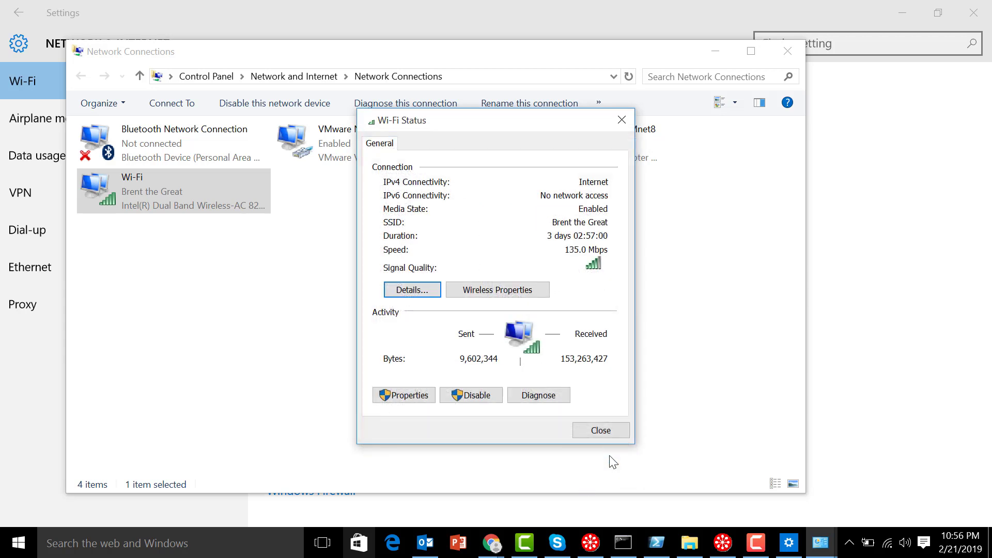
left_click(594, 428)
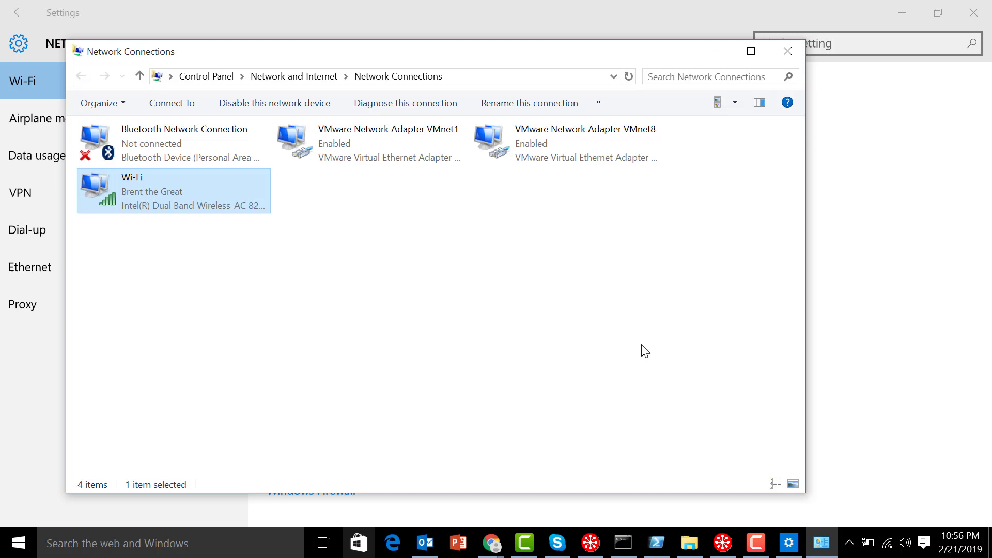